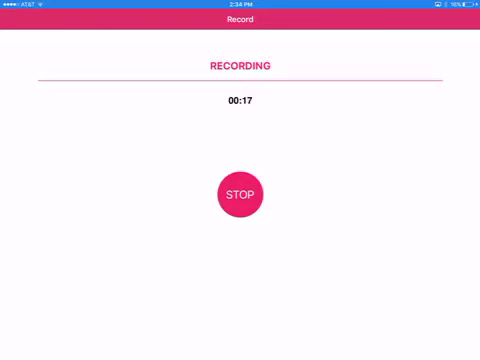
# Go to the iPad home screen while AirShou keeps recording in the background
pyautogui.press('super+h')
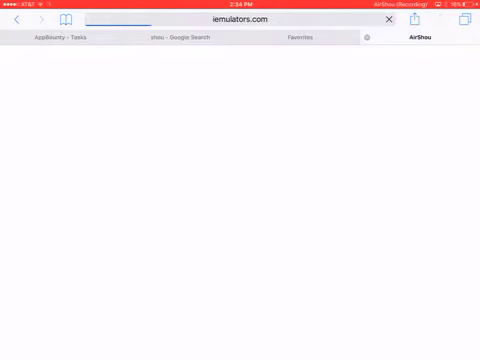
# Start entering 'app bounty' in Safari's address bar
pyautogui.click(240, 19)
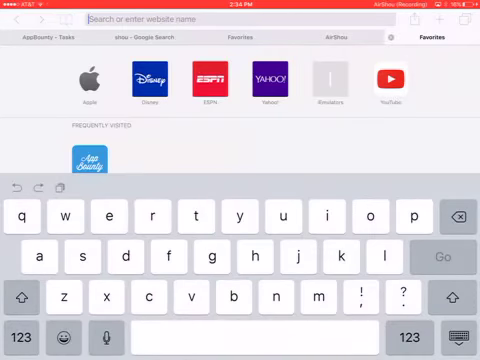
pyautogui.click(40, 256)
pyautogui.write('pp')
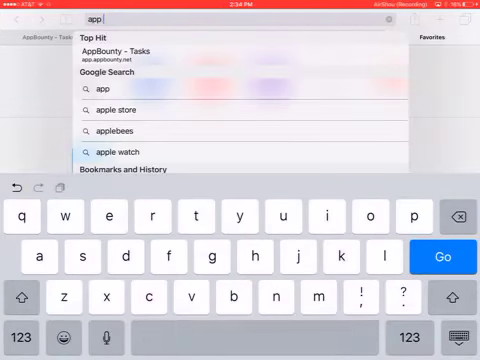
pyautogui.write(' bounty')
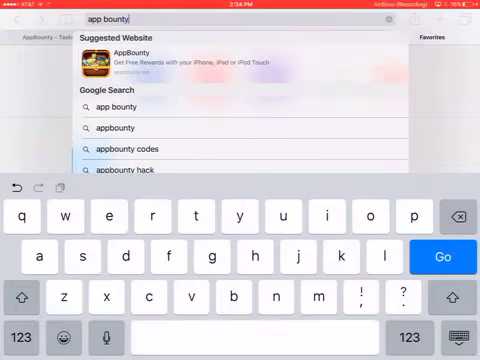
# Search the App Store for 'bounty bucks' and open the BountyBucks app page
pyautogui.press('super')
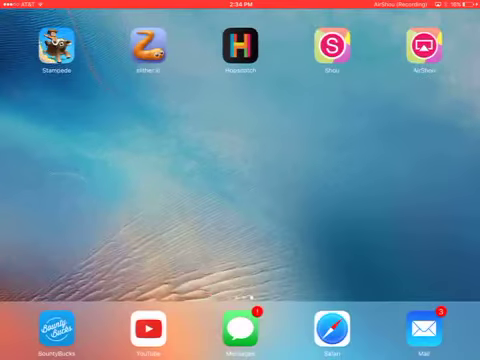
pyautogui.moveTo(200, 180); pyautogui.dragTo(260, 180)
pyautogui.moveTo(150, 180); pyautogui.dragTo(350, 180)
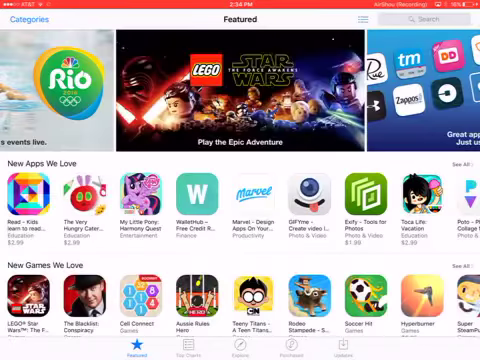
pyautogui.click(425, 19)
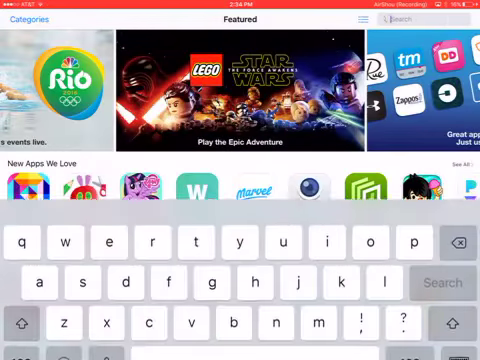
pyautogui.write('bo')
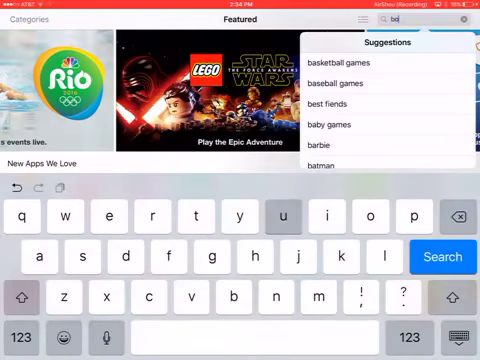
pyautogui.write('unty')
pyautogui.click(332, 62)
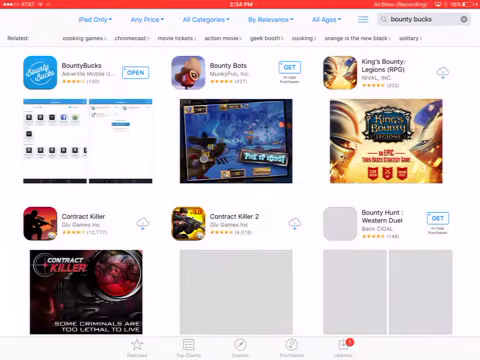
pyautogui.click(53, 73)
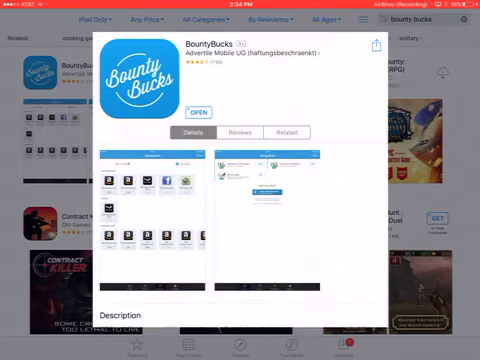
# Leave the App Store for the home screen to reach AppBounty
pyautogui.press('super')
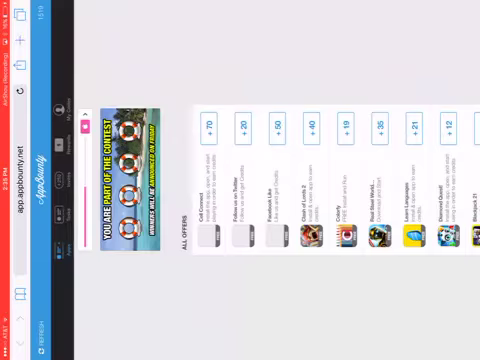
pyautogui.scroll(-2, 280, 180)
pyautogui.scroll(-5, 300, 180)
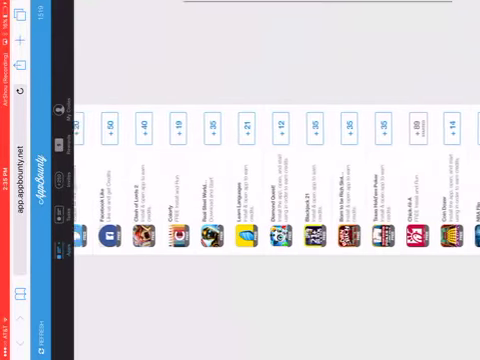
pyautogui.scroll(10, 300, 180)
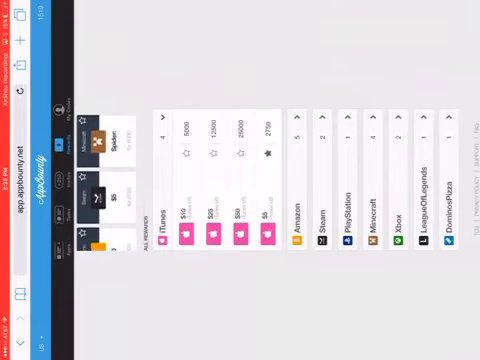
pyautogui.scroll(-2, 260, 180)
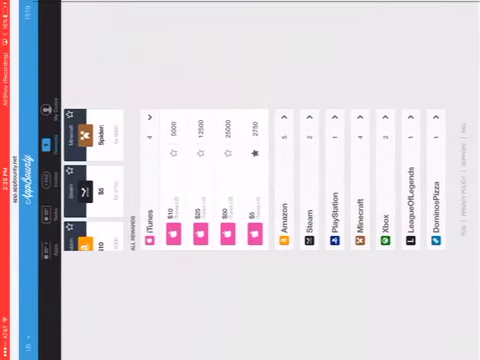
# Browse the PlayStation, Domino's Pizza and iTunes reward categories, then return to All Offers
pyautogui.click(335, 250)
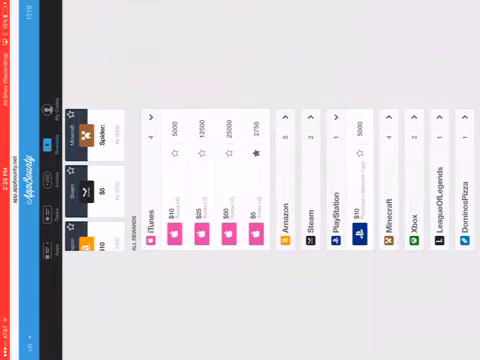
pyautogui.click(335, 250)
pyautogui.scroll(-1, 260, 180)
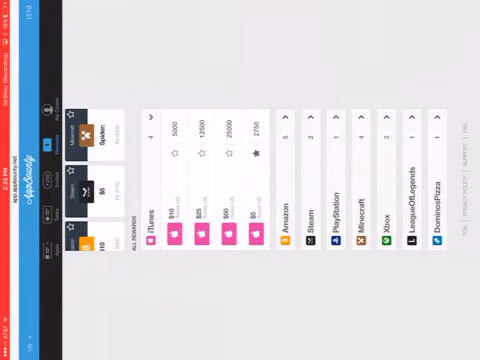
pyautogui.click(437, 235)
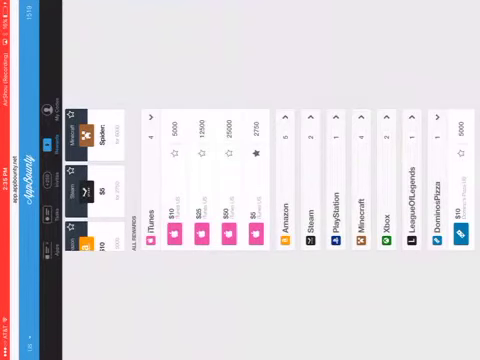
pyautogui.click(151, 235)
pyautogui.click(32, 180)
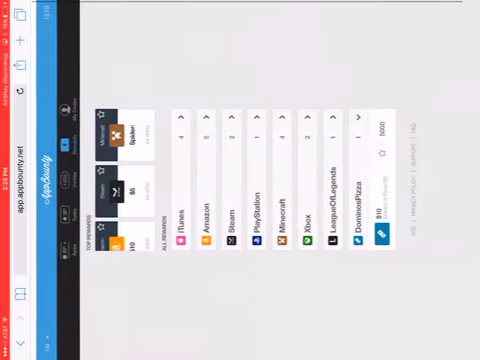
pyautogui.click(62, 213)
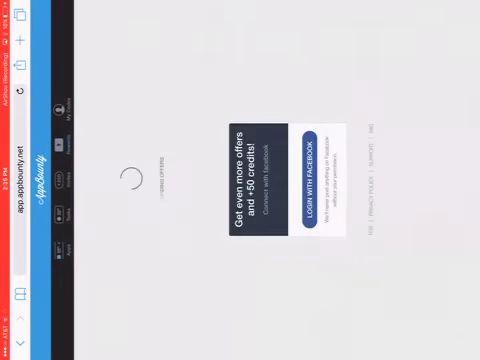
pyautogui.scroll(-5, 300, 180)
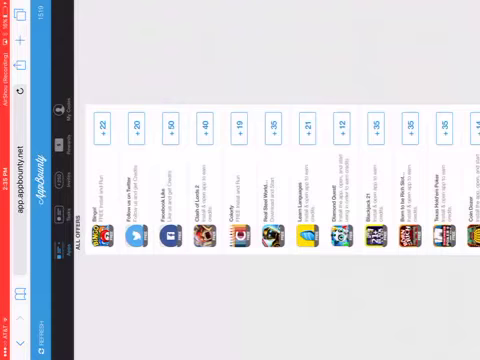
# Open the Bingo! (+22) offer, install Storm8's Bingo!™, and return home
pyautogui.click(103, 215)
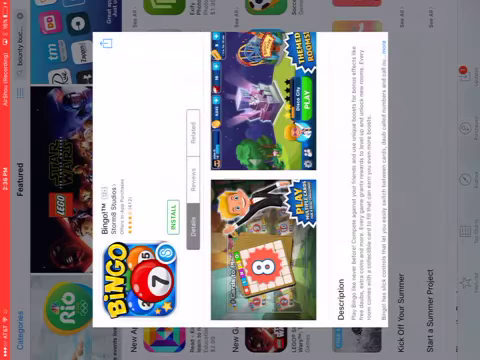
pyautogui.click(173, 217)
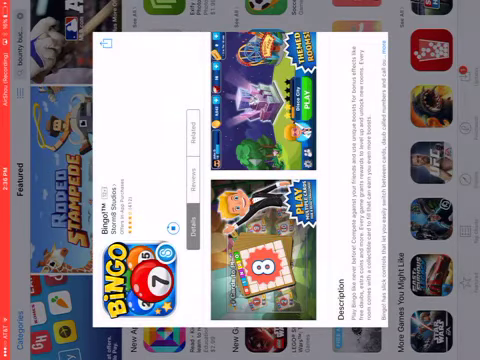
pyautogui.press('Home')
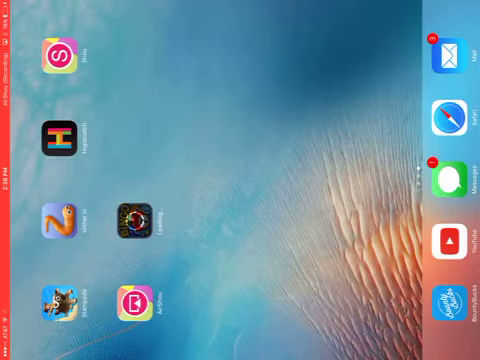
# Swipe to the next home screen page to find the Bingo icon
pyautogui.moveTo(240, 300); pyautogui.dragTo(240, 40)
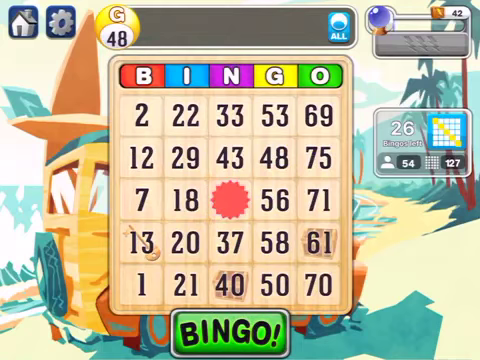
# Daub 48, 12, 7, 50, 53 and 13 on the Bingo card
pyautogui.click(275, 157)
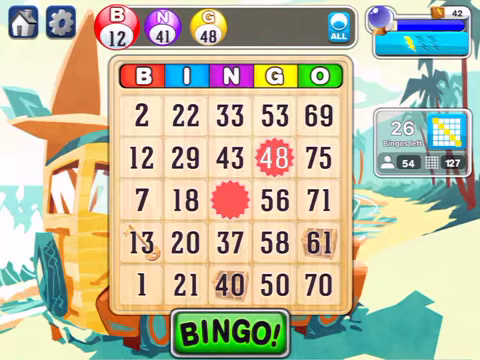
pyautogui.click(142, 158)
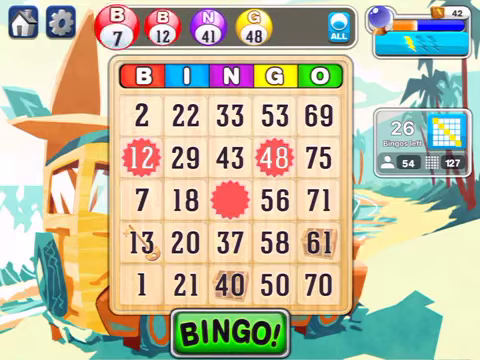
pyautogui.click(142, 197)
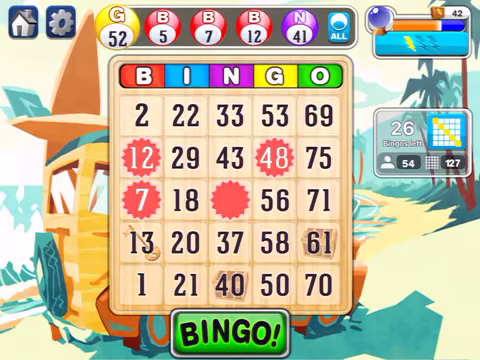
pyautogui.click(275, 284)
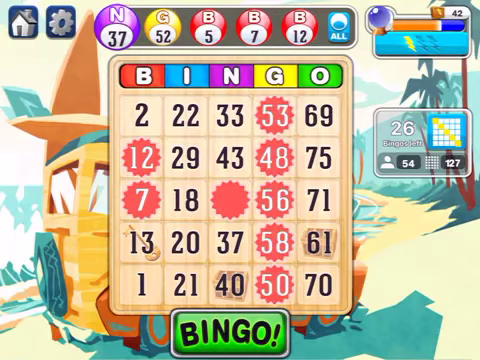
pyautogui.click(228, 330)
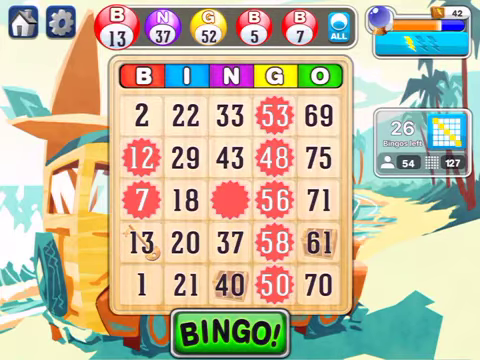
pyautogui.click(143, 241)
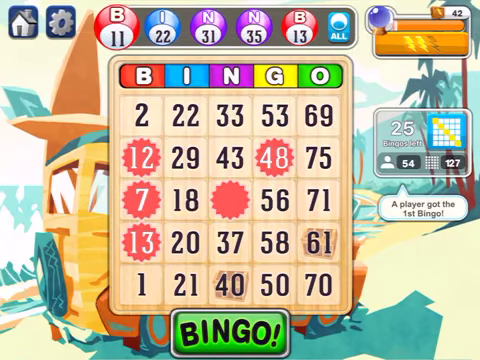
# Exit Bingo, delete the Bingo app, and leave icon-editing mode
pyautogui.press('super')
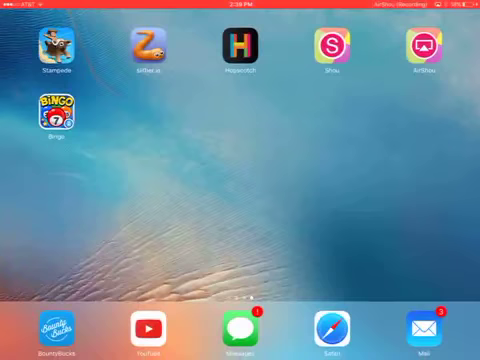
pyautogui.click(57, 113)
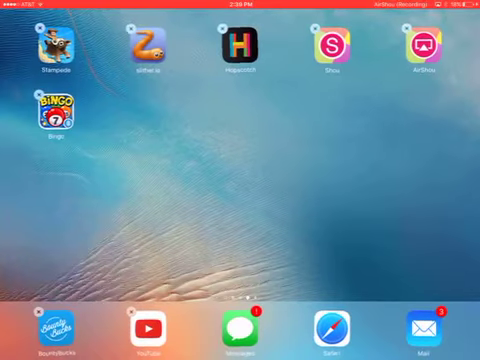
pyautogui.click(38, 88)
pyautogui.click(208, 202)
pyautogui.press('super')
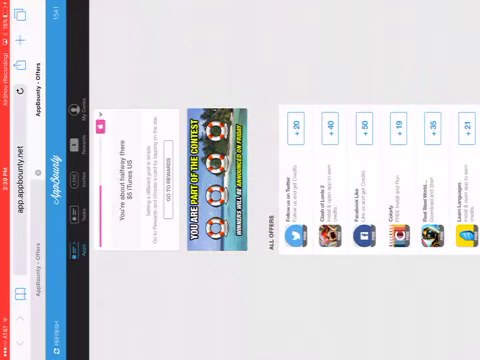
# Switch AppBounty to the Tasks page
pyautogui.click(76, 213)
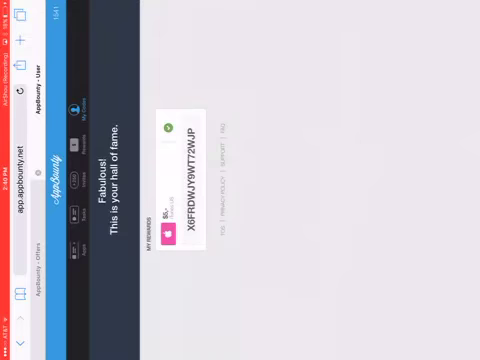
# Go back to AppBounty's offers page and put Safari's address bar into editing
pyautogui.click(20, 345)
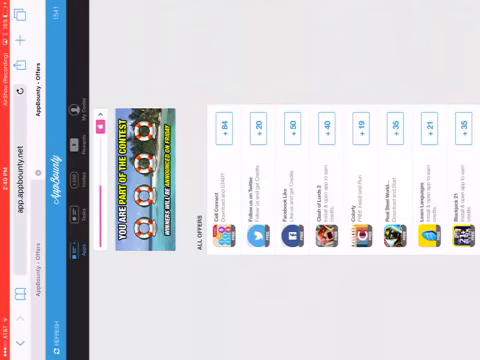
pyautogui.click(18, 158)
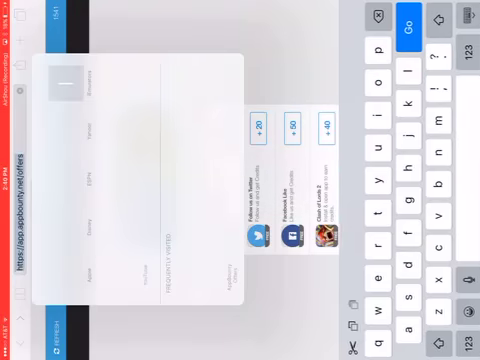